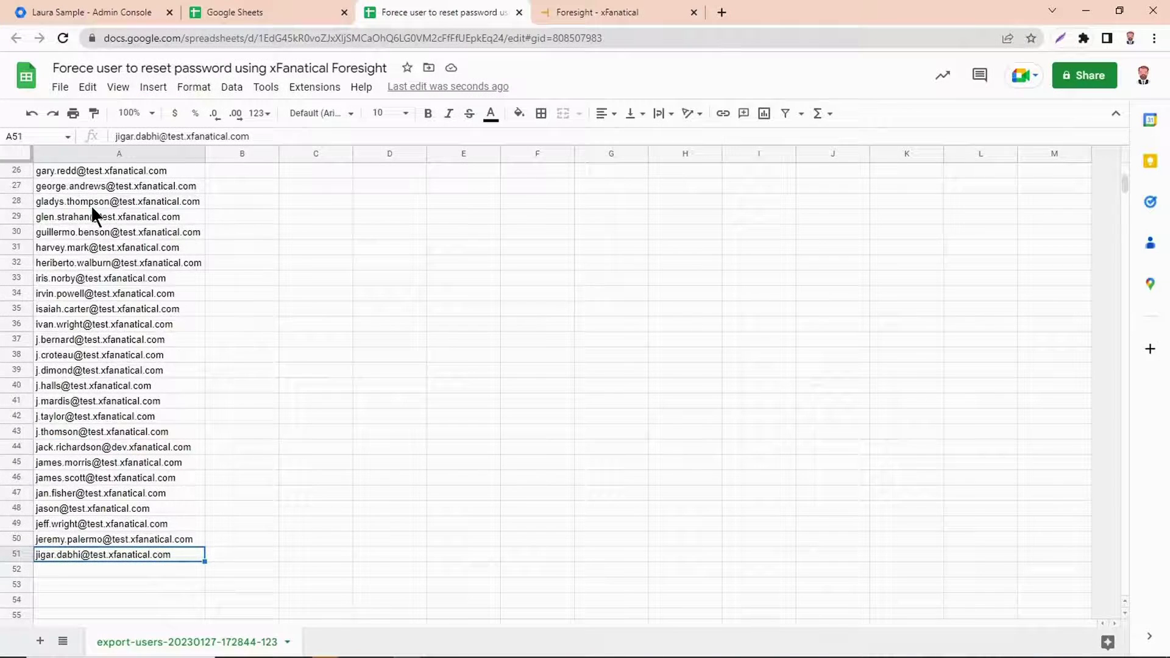
scroll(92, 209, "up", 5)
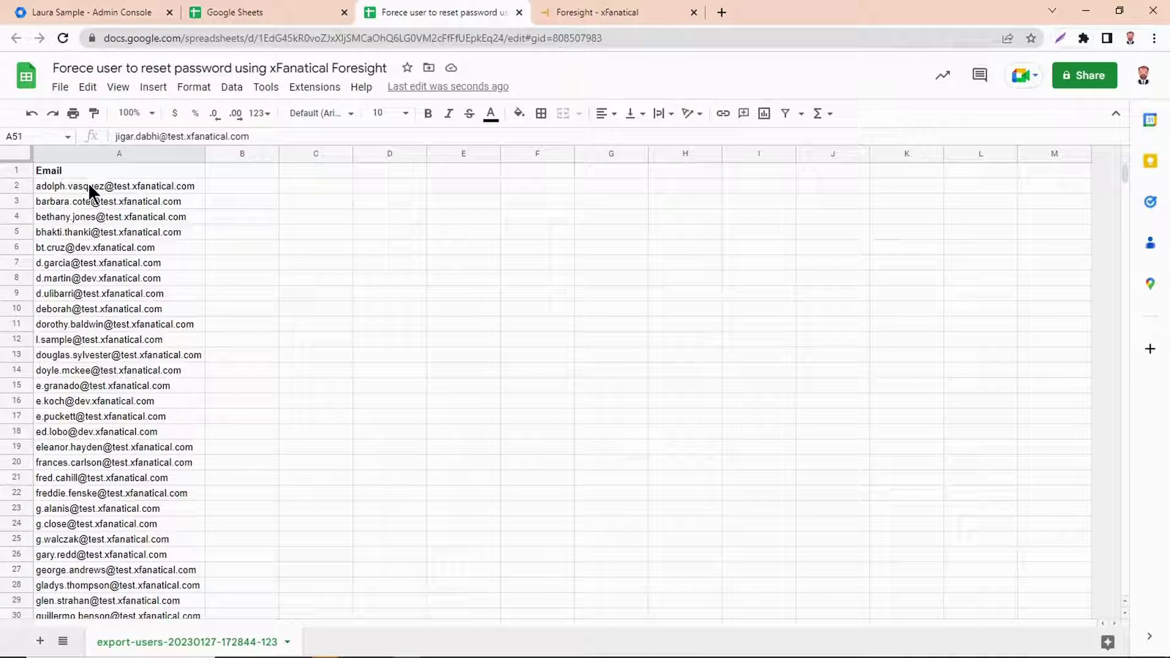
Download the sheet's user email list as a Comma Separated Values (.csv) file
left_click(62, 92)
mouse_move(99, 267)
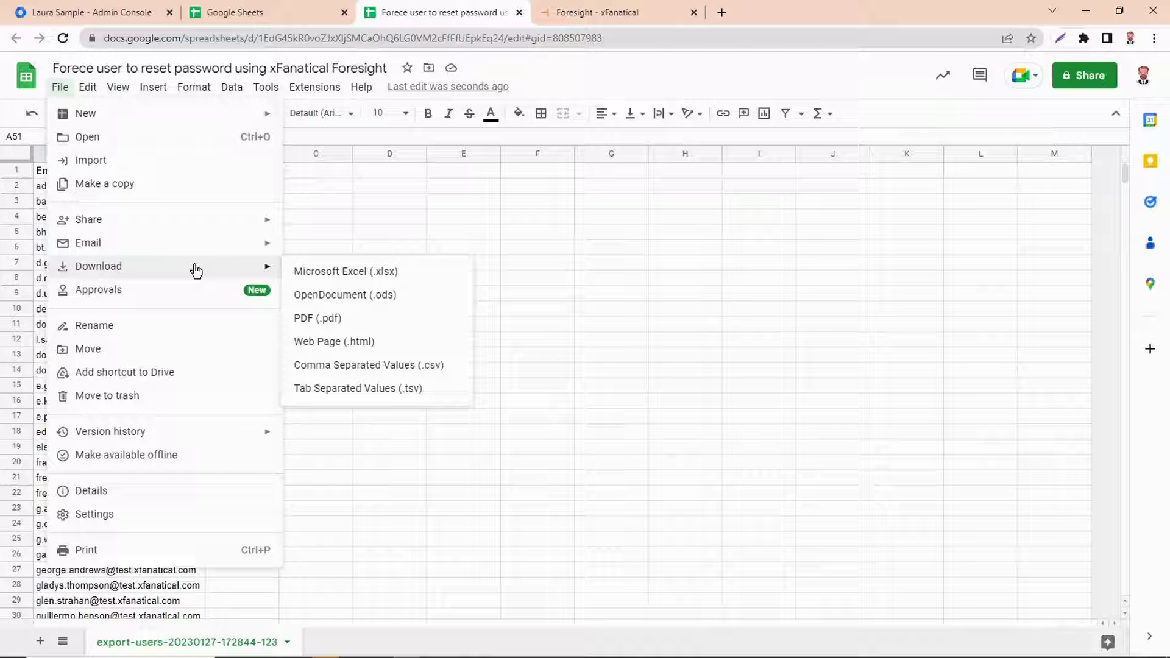
left_click(361, 365)
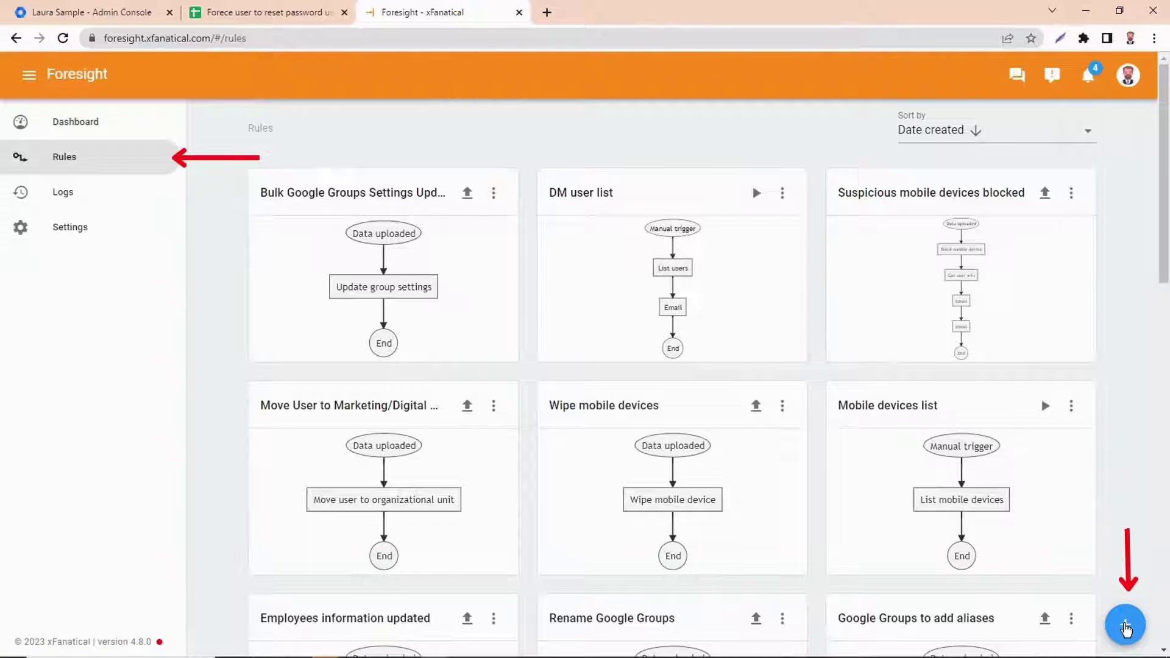
Create a new rule with a Data uploaded trigger from the exported user list CSV
left_click(1127, 629)
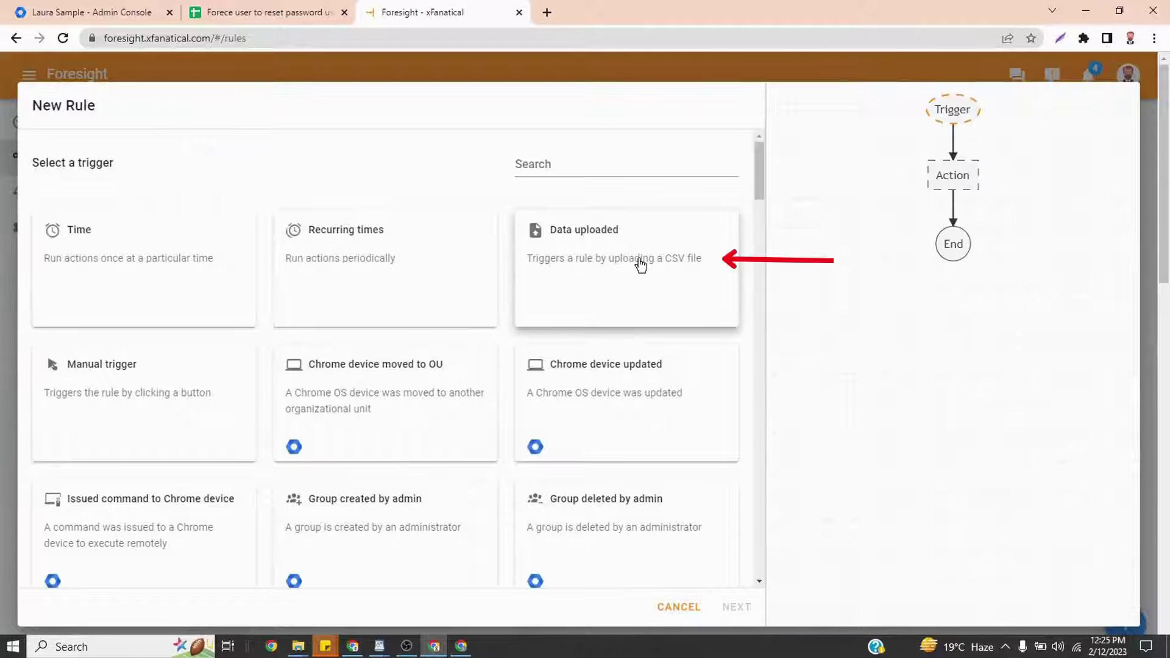
left_click(640, 264)
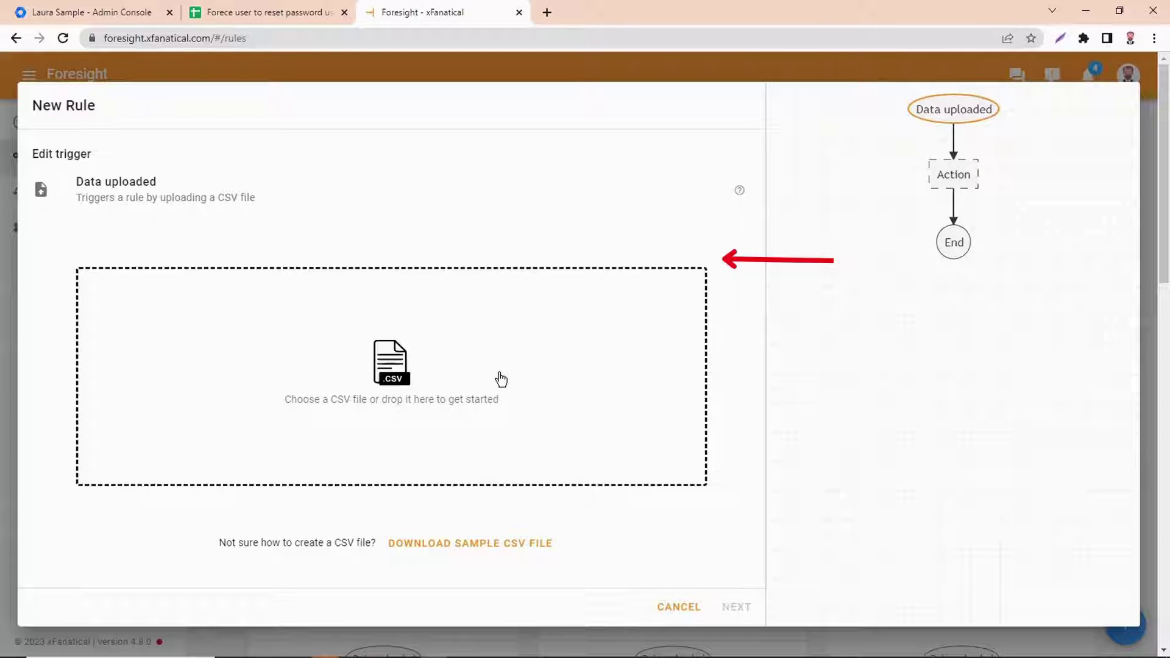
left_click(501, 374)
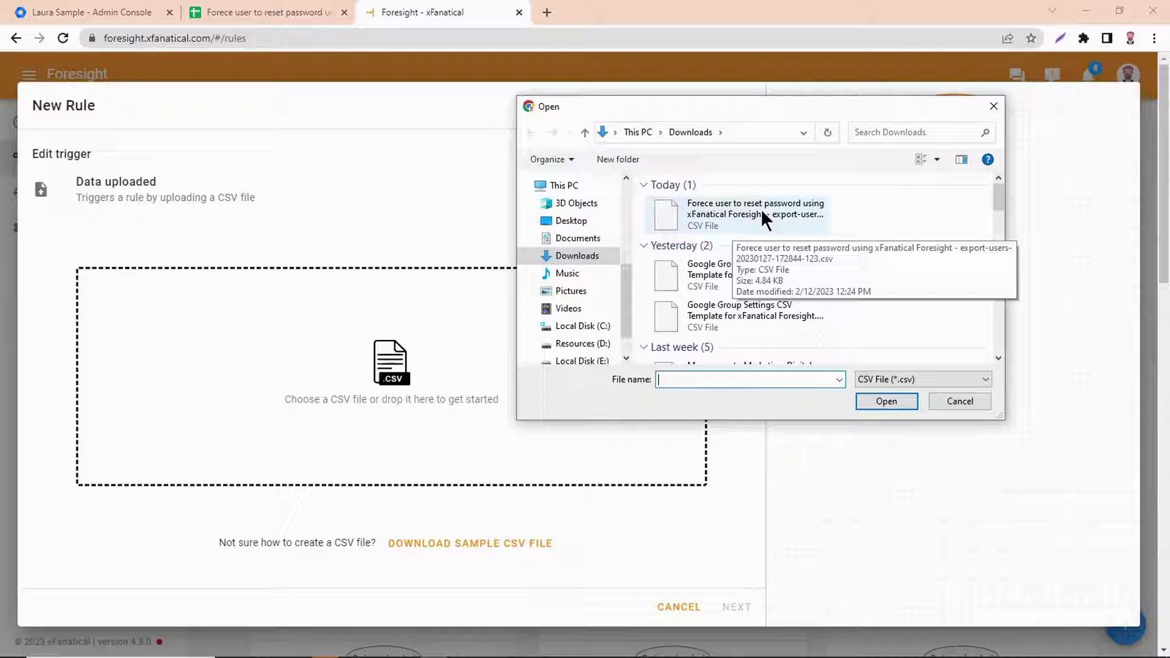
double_click(760, 211)
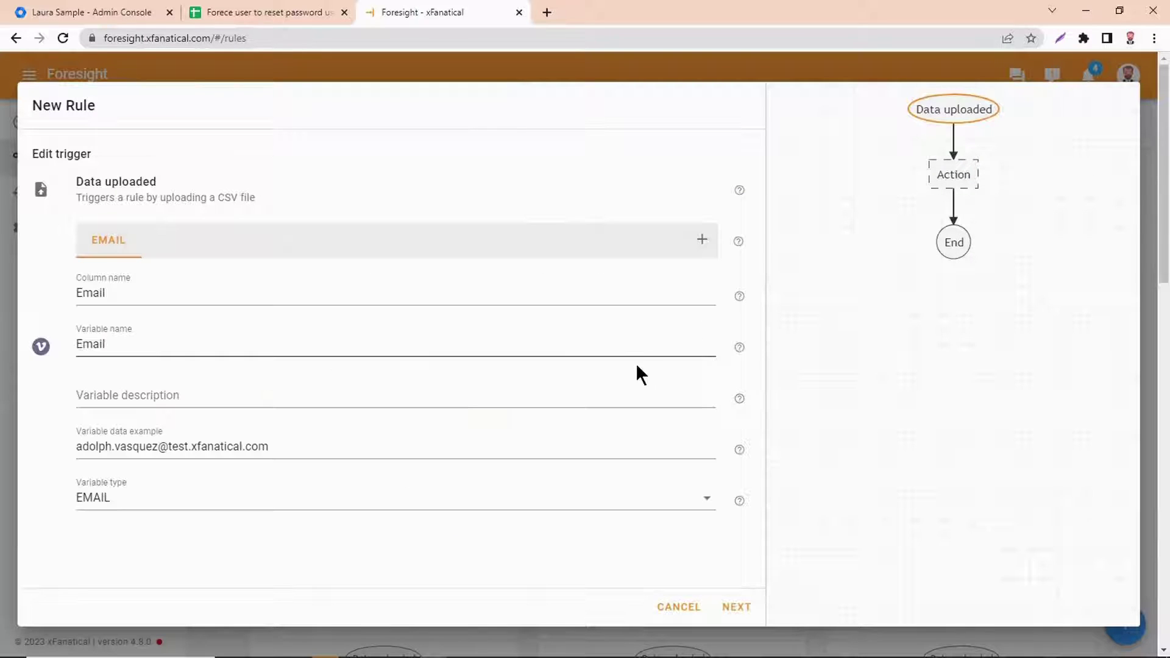
left_click(739, 612)
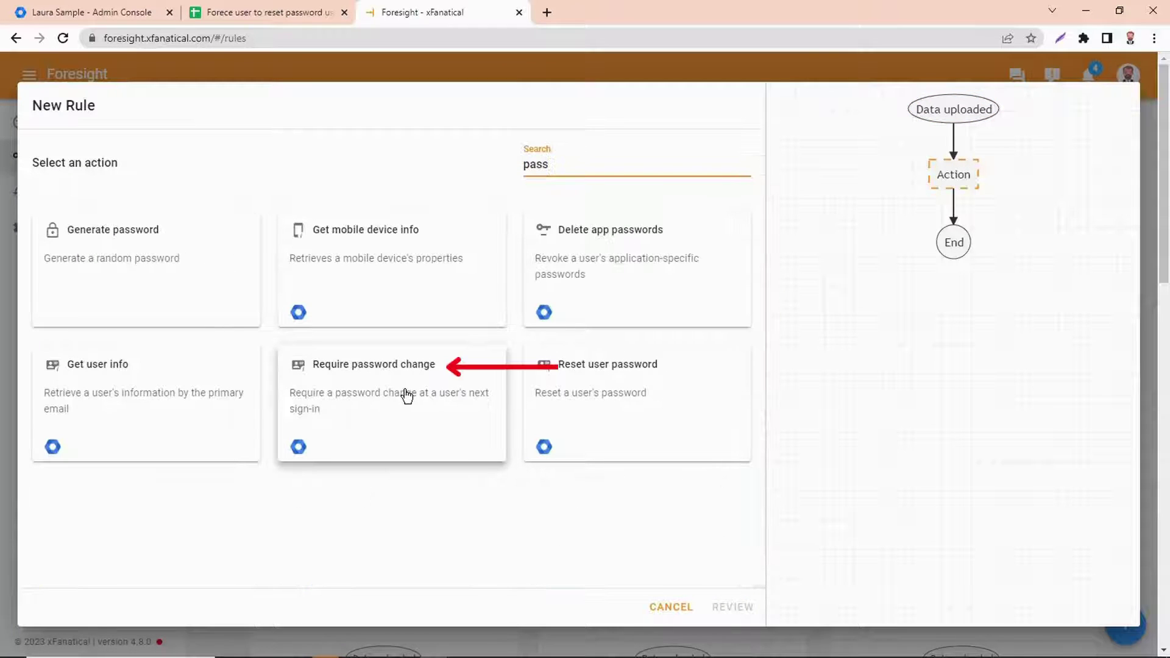
Add Require password change with User primary email set to the Email variable and true, then create the rule
left_click(407, 395)
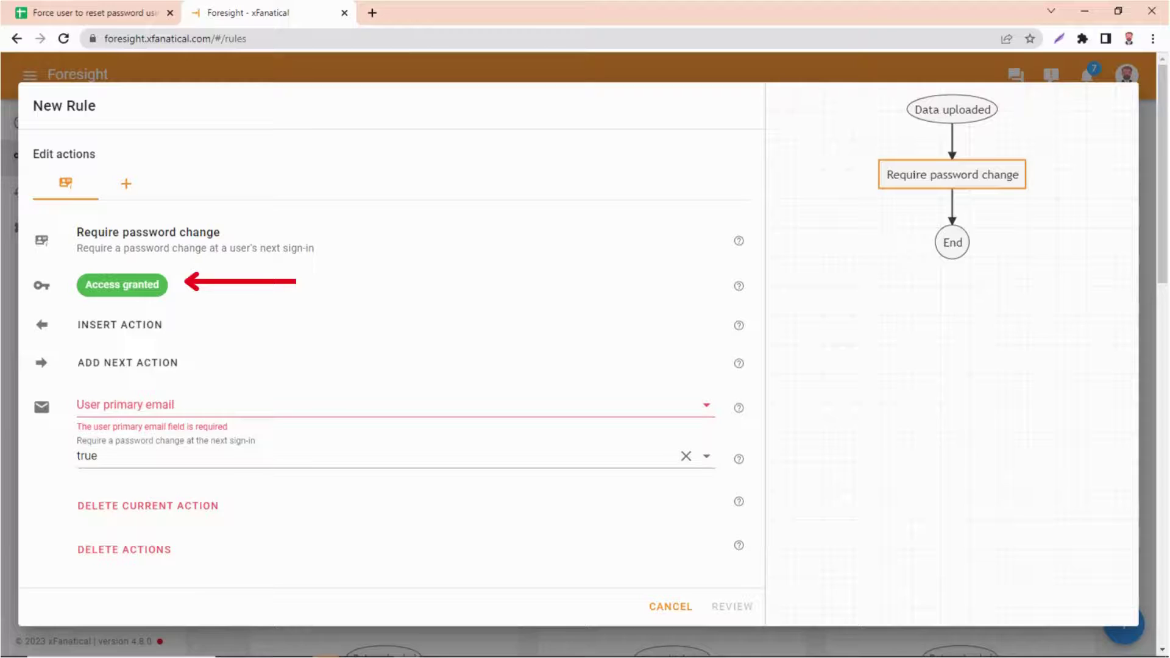
left_click(287, 406)
left_click(195, 484)
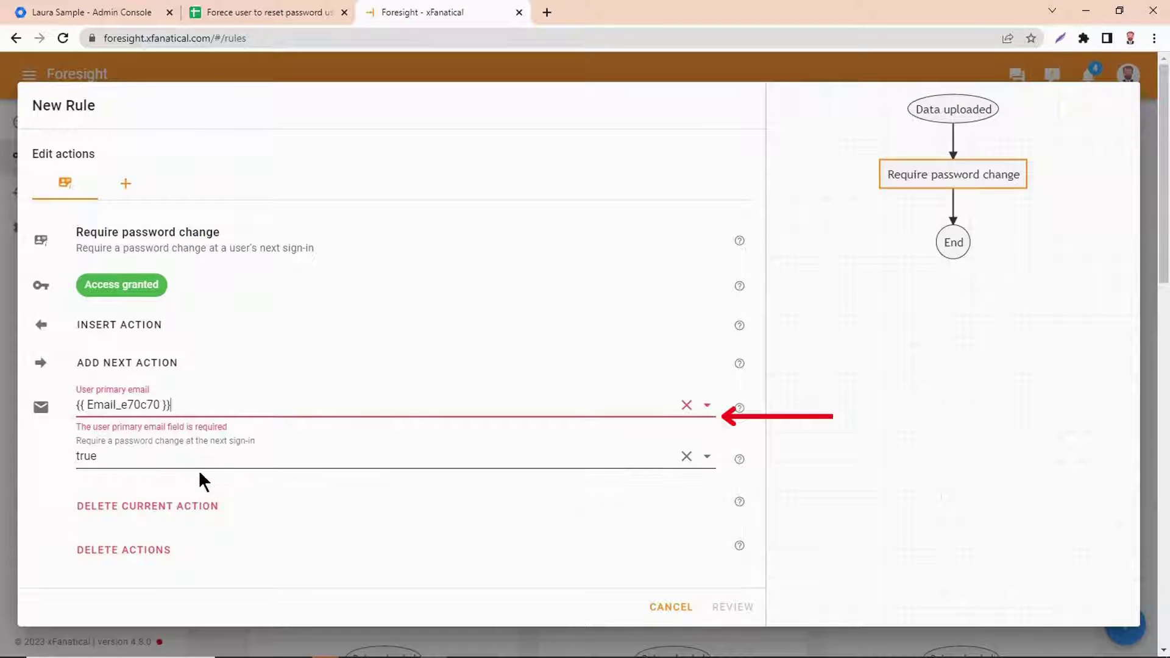
left_click(222, 459)
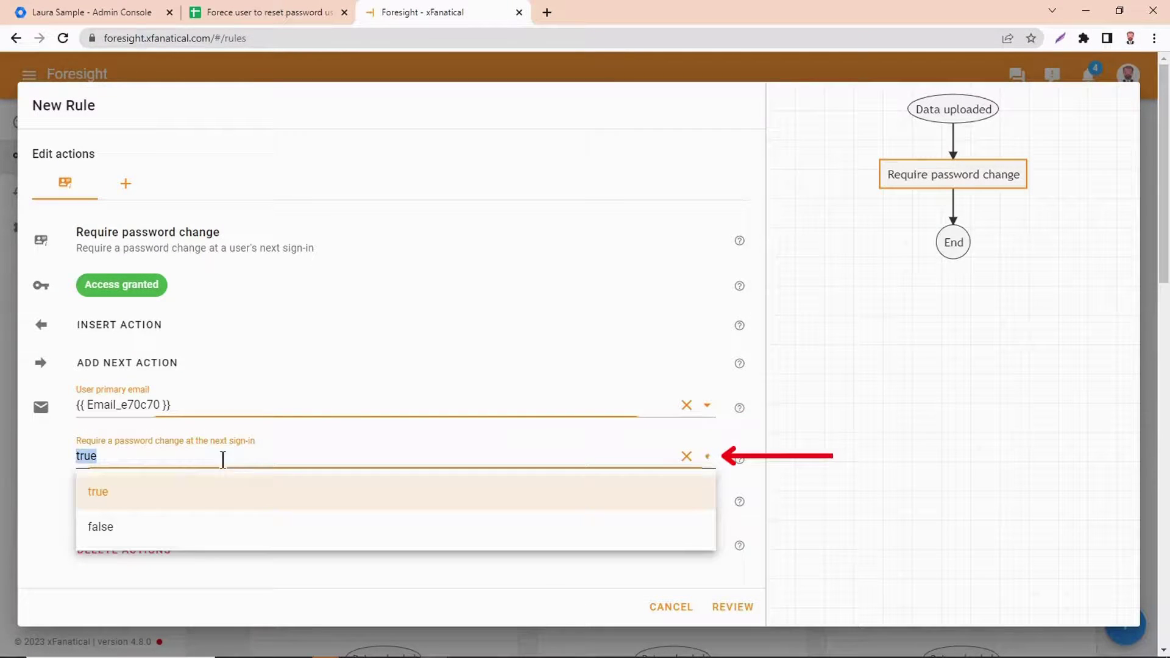
left_click(149, 491)
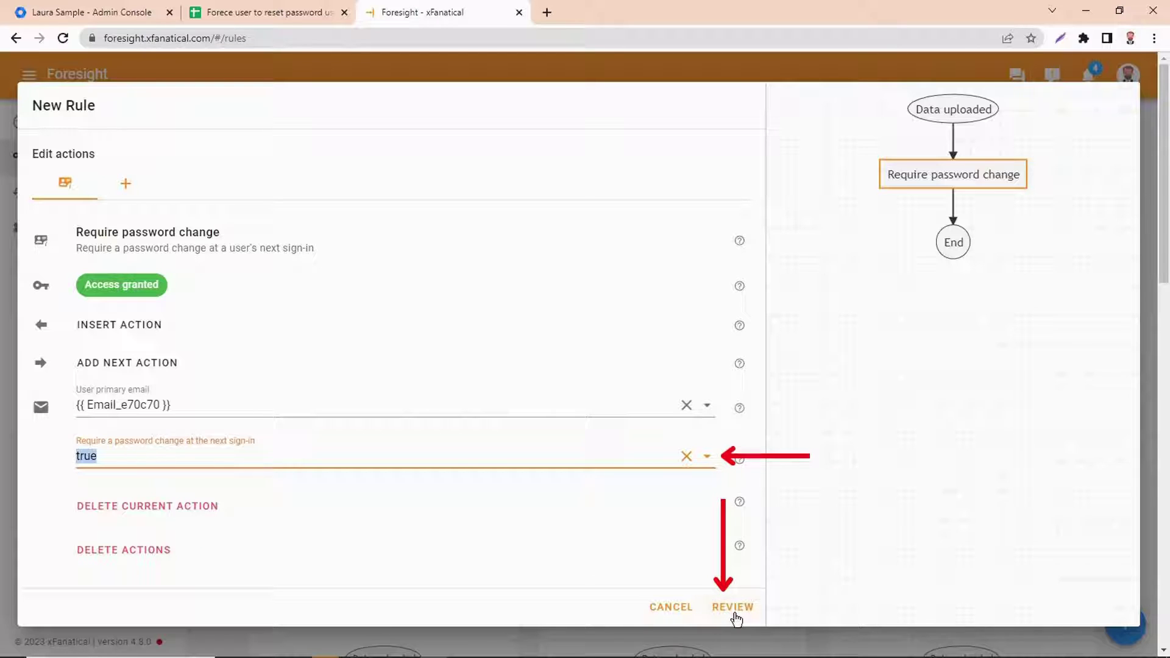
left_click(733, 609)
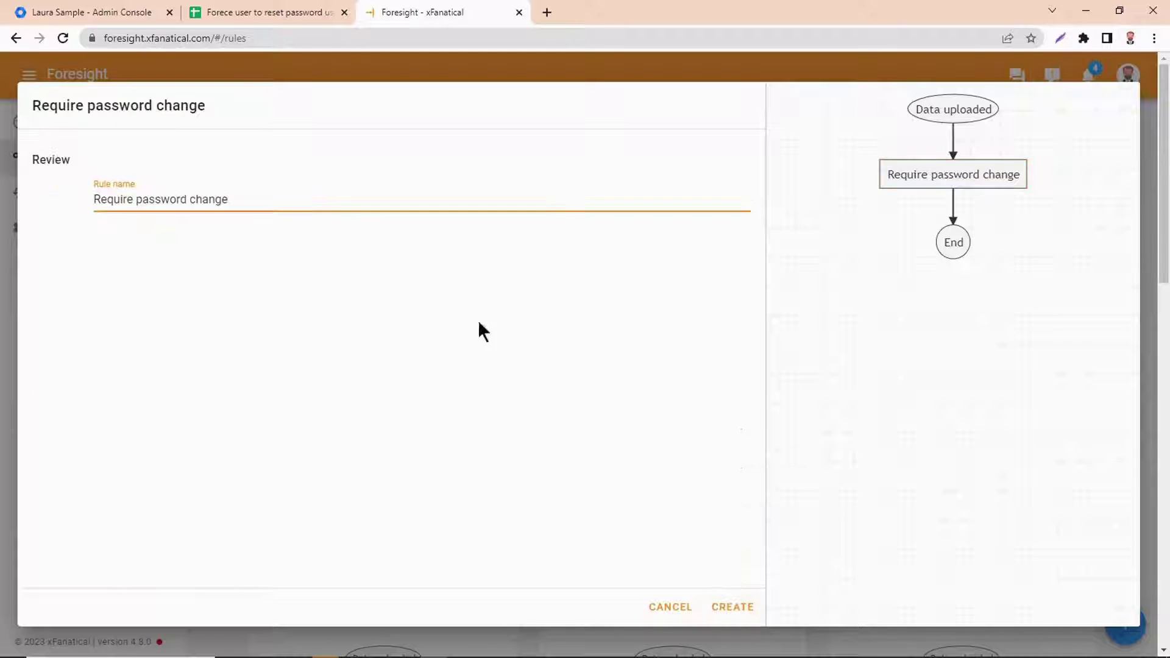
left_click(735, 608)
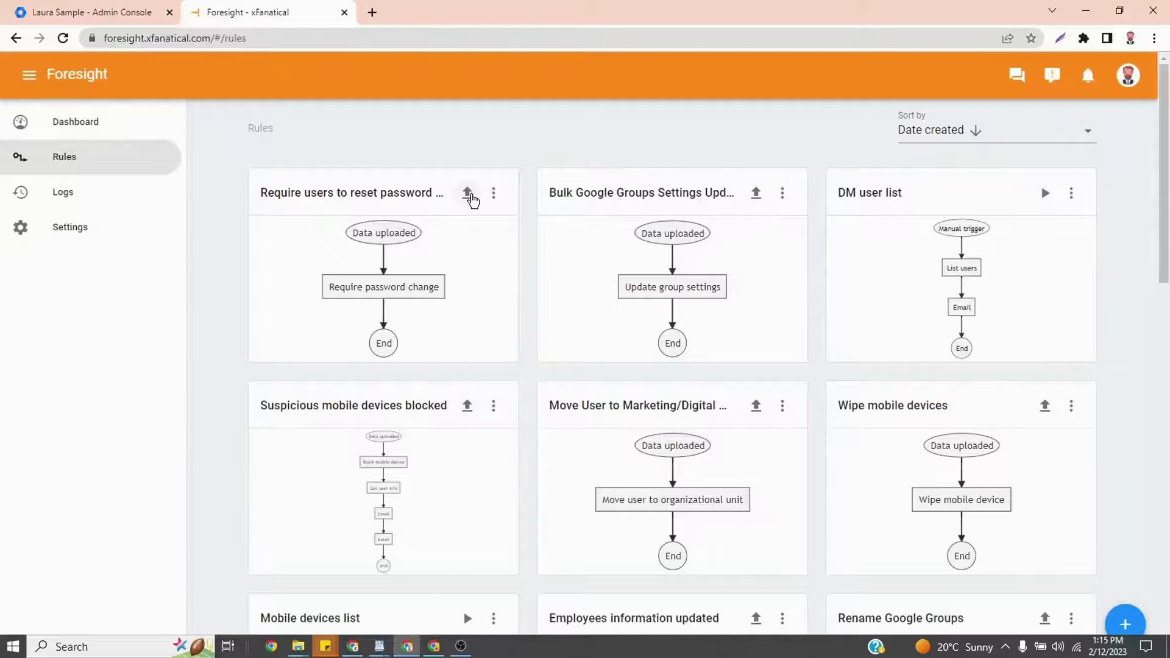
Run the new rule on the exported user CSV and show all notifications
left_click(469, 197)
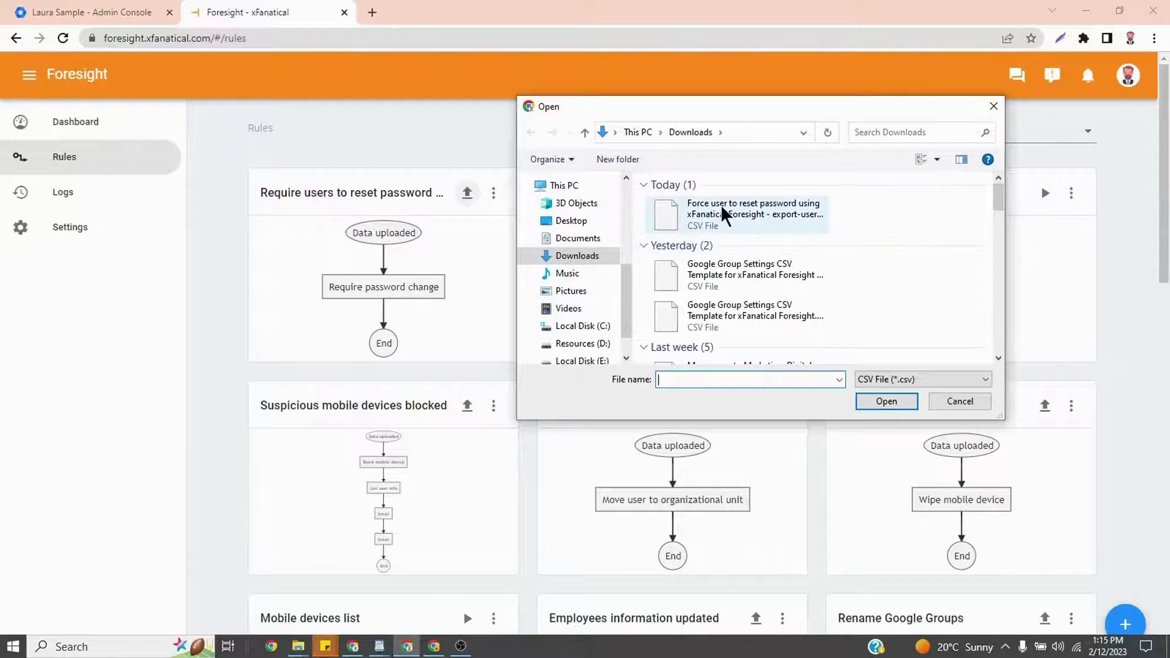
double_click(722, 210)
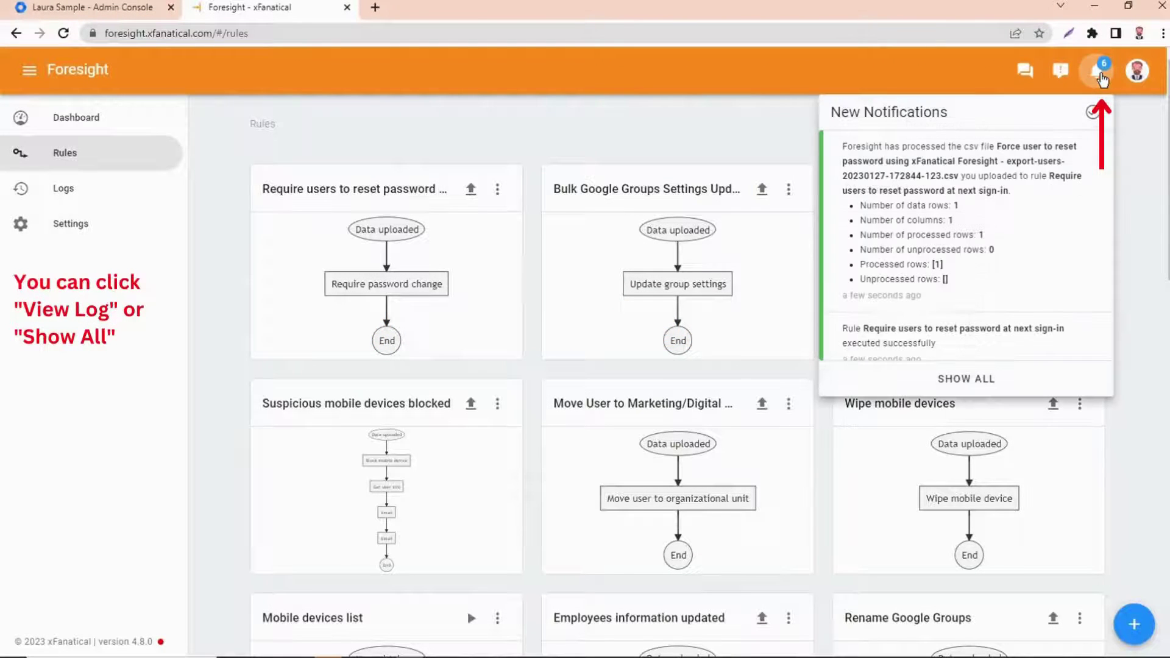
scroll(979, 202, "down", 2)
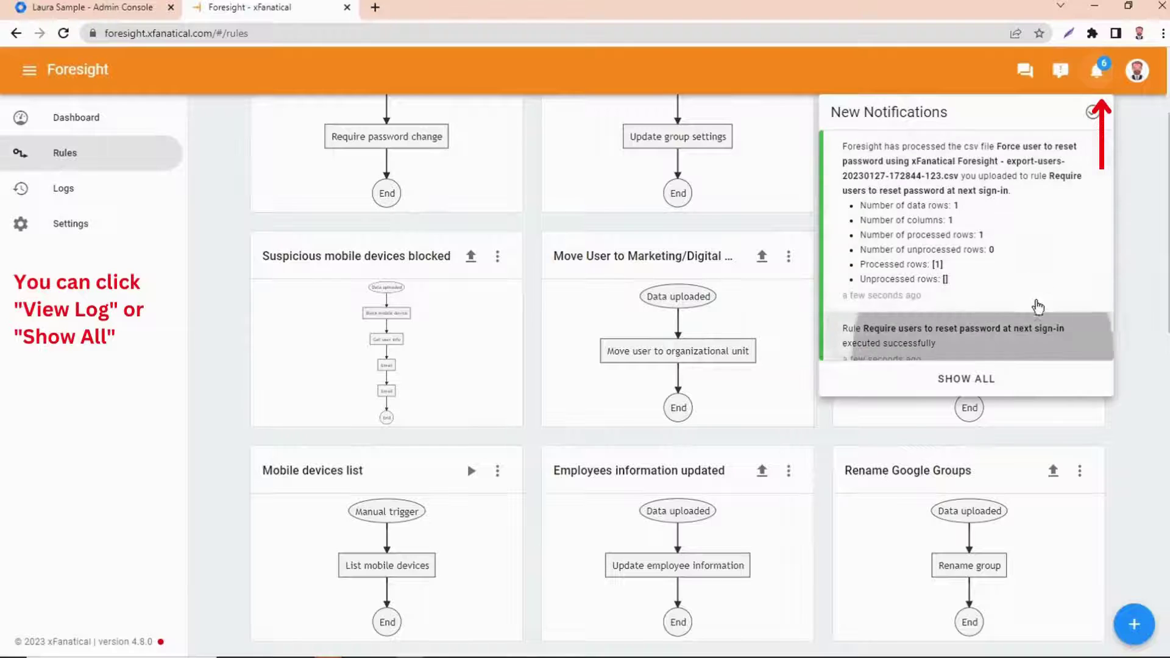
left_click(968, 380)
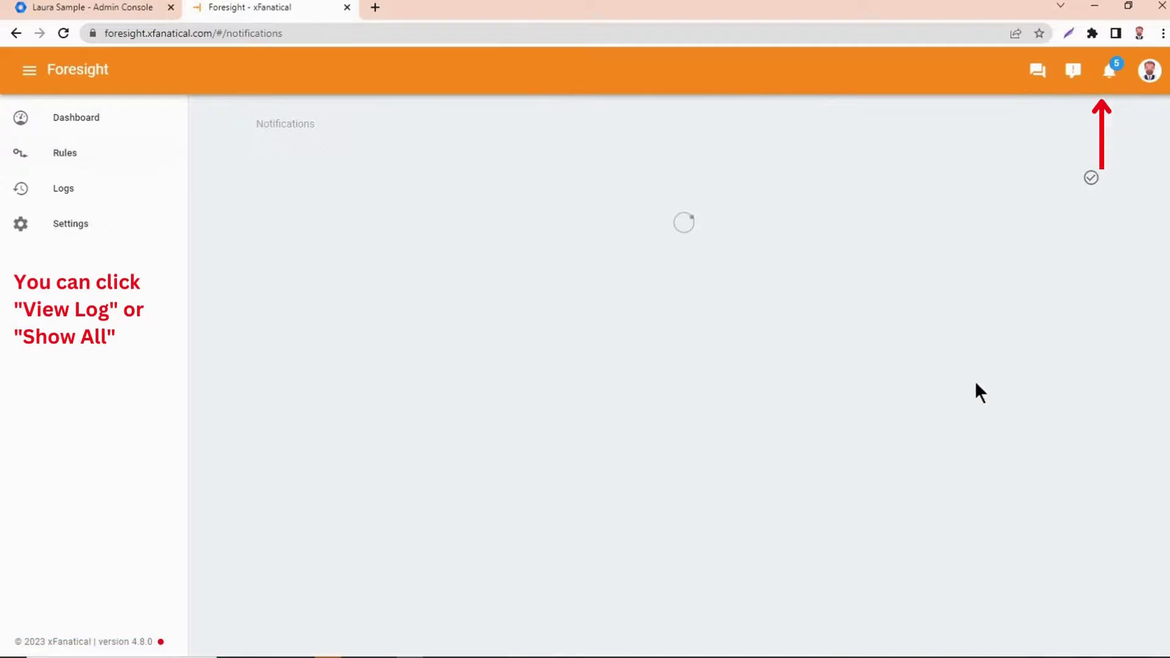
Check the latest run's Action history in Logs for the affected user's email
left_click(135, 203)
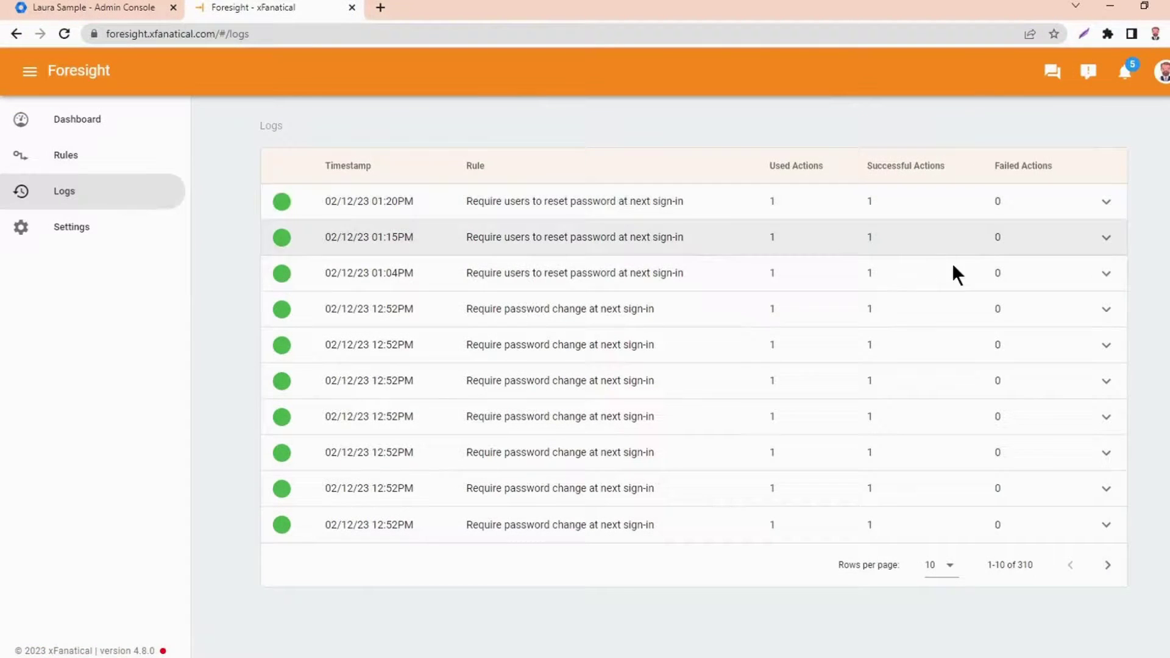
left_click(1103, 205)
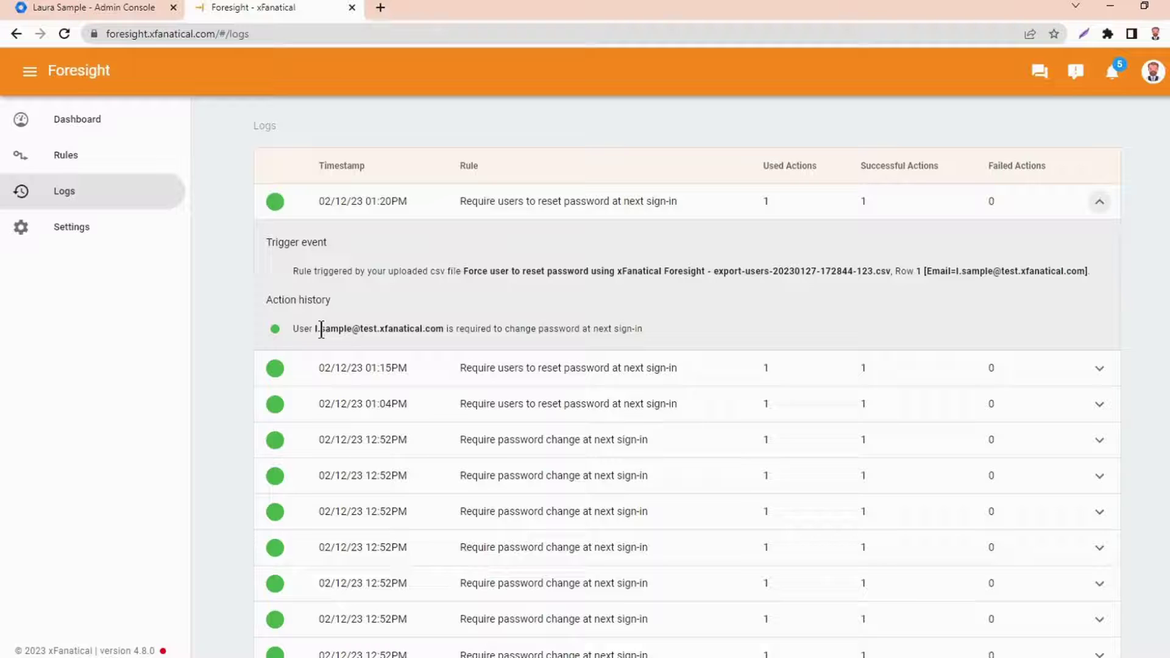
left_click_drag(314, 330, 446, 329)
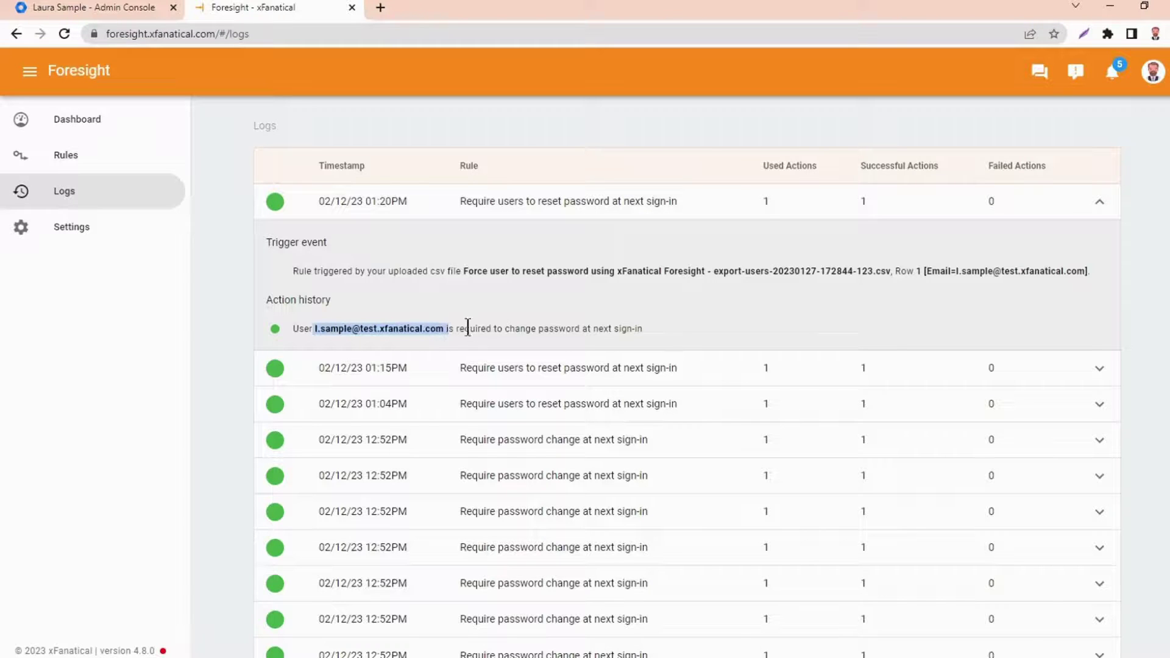
left_click(1096, 202)
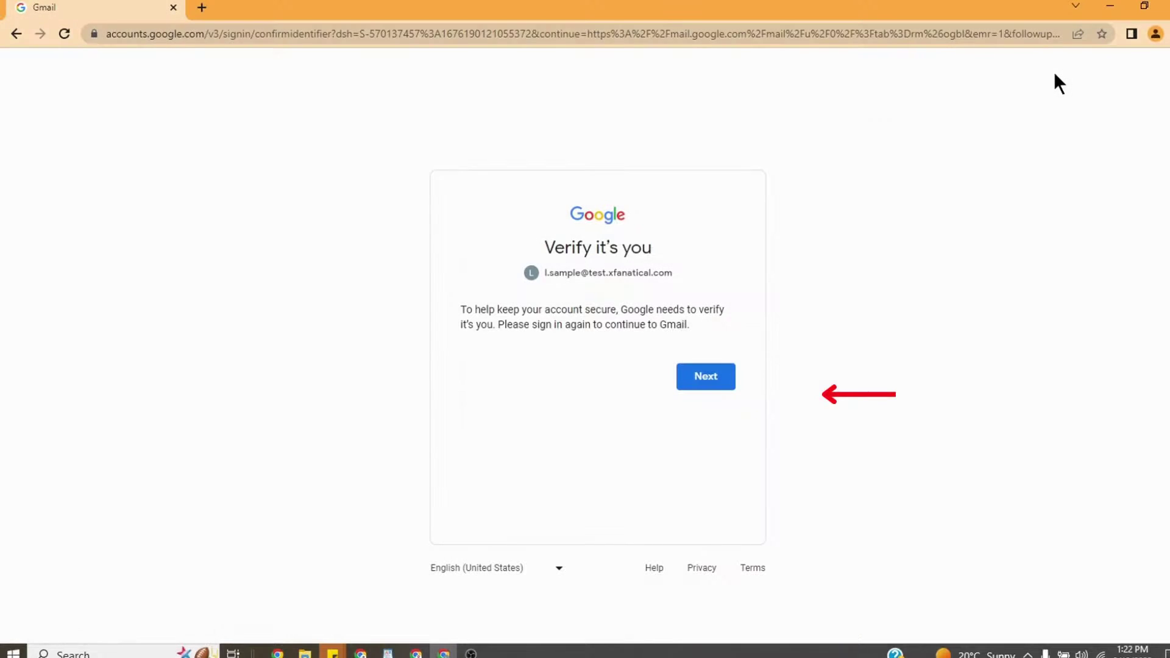
Continue past Verify it's you and submit the test user's current password
left_click(706, 377)
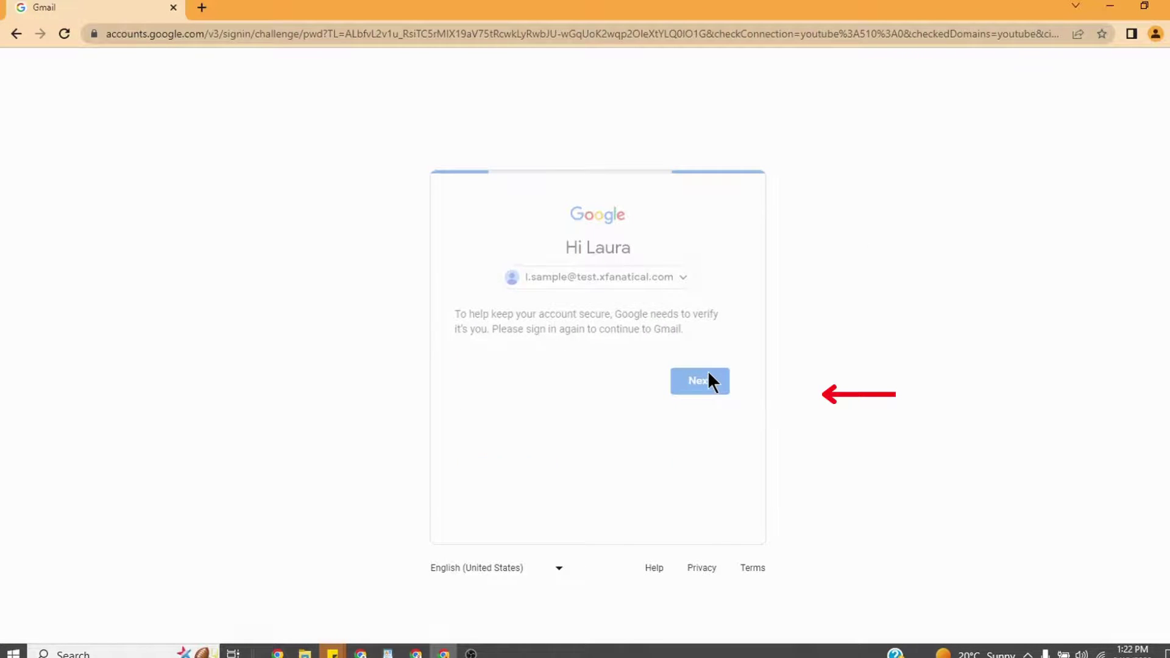
type("x")
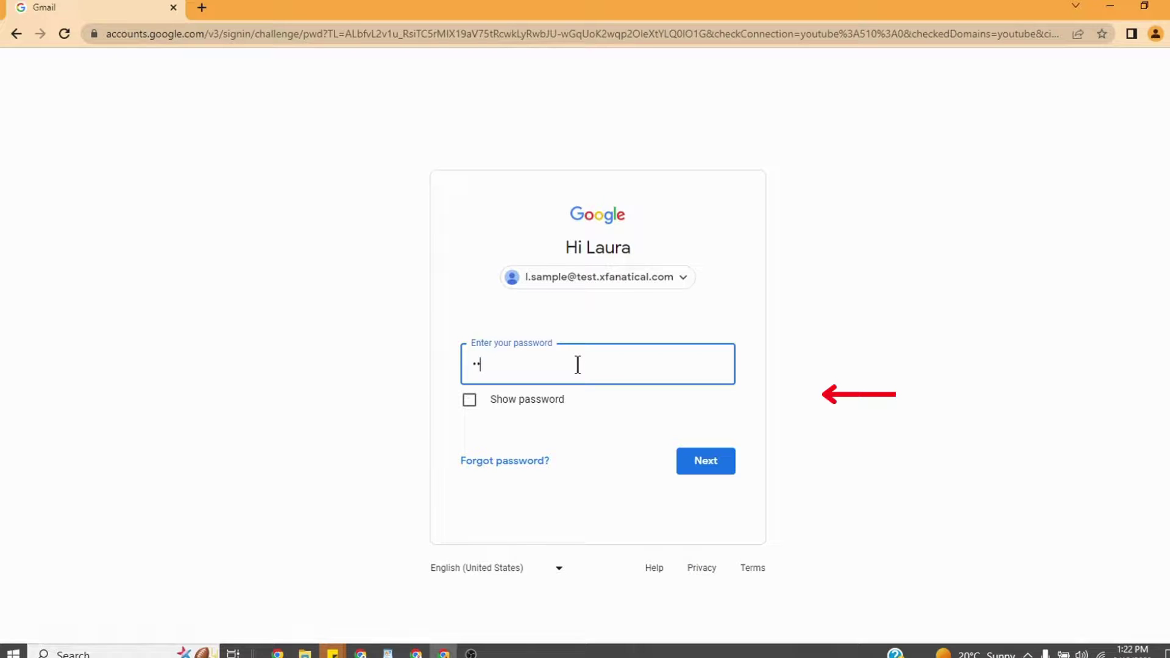
type("xxxxxxxxxx")
left_click(693, 455)
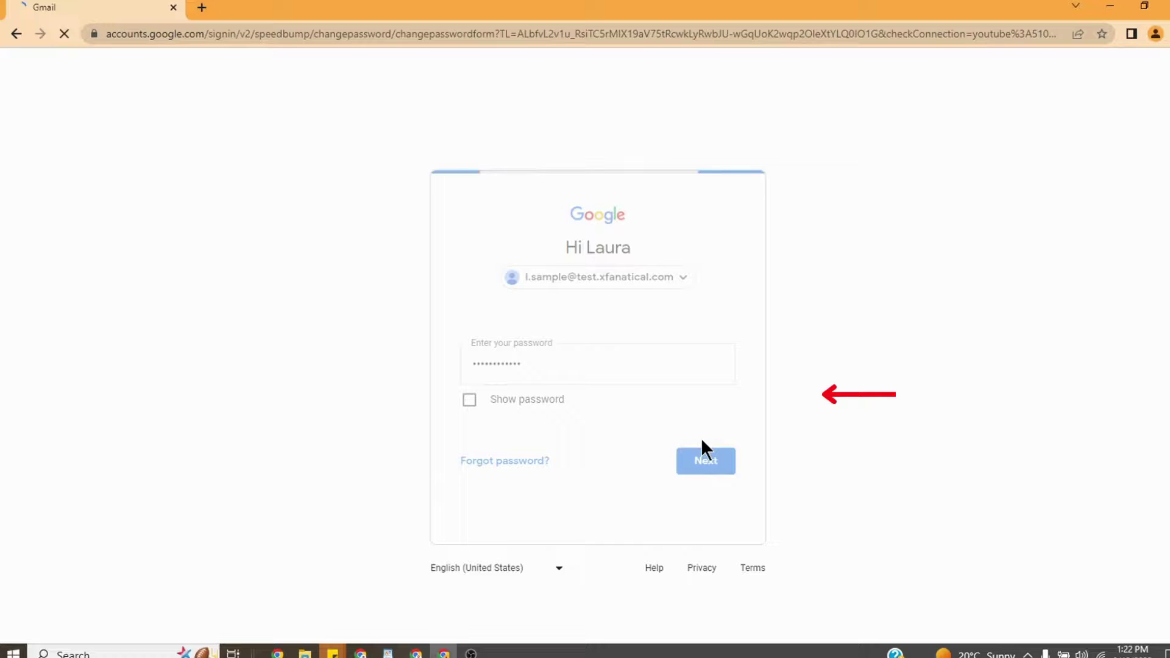